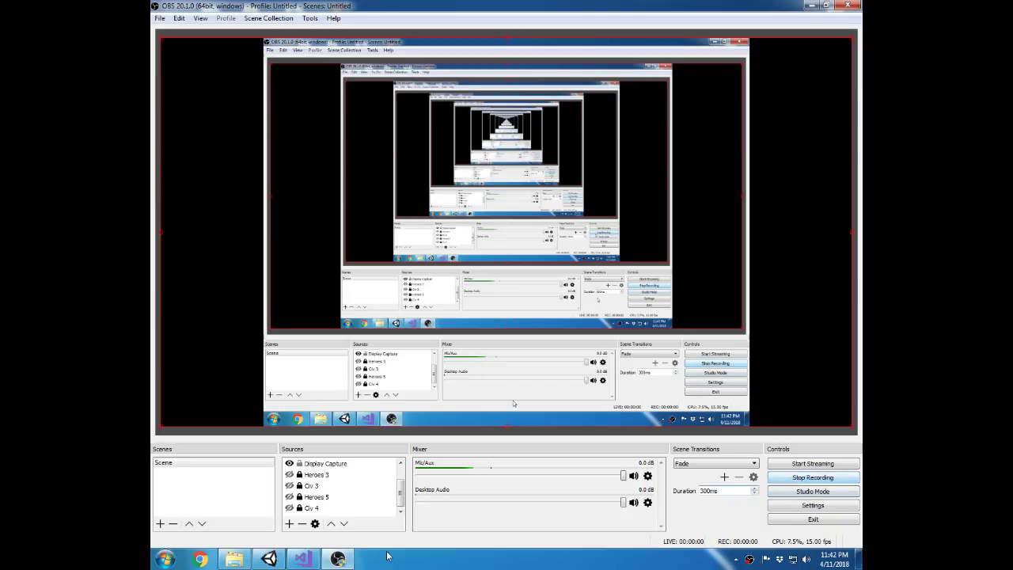
# Bring the Unity editor with MazeQuest 2 in front of OBS Studio
pyautogui.click(269, 559)
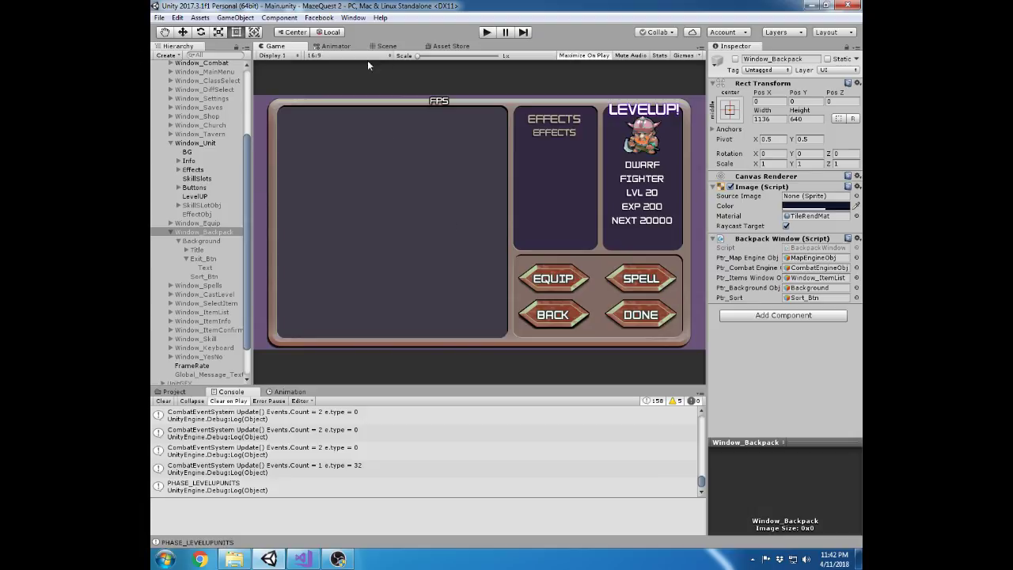
# Cycle through the Scene, Animator and Game views
pyautogui.click(384, 46)
pyautogui.click(336, 46)
pyautogui.click(289, 48)
# Select Window_Backpack and its Background in the Hierarchy, then enter play mode
pyautogui.click(169, 143)
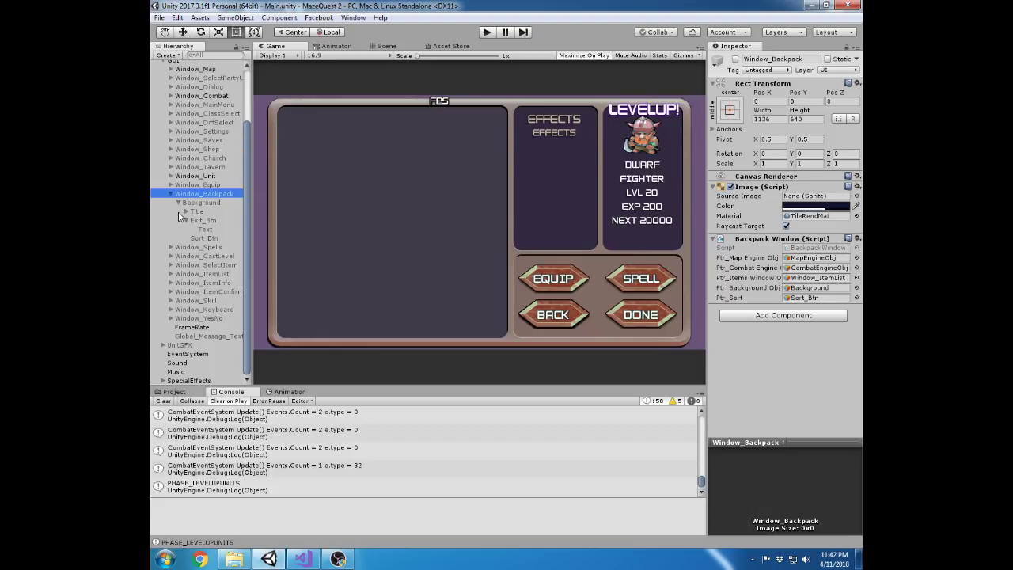
pyautogui.click(170, 193)
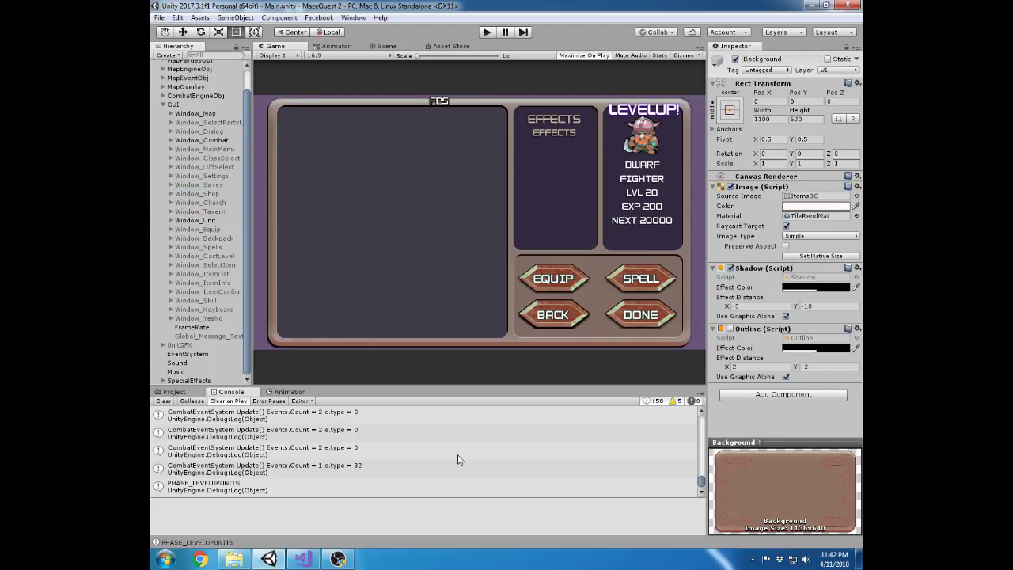
pyautogui.click(488, 33)
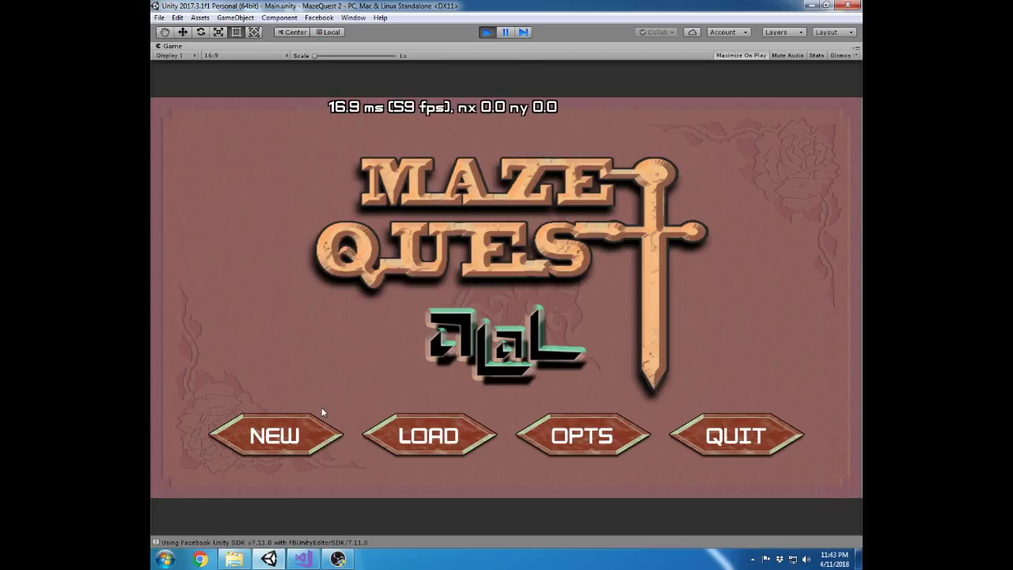
# Start a new Easy game with a Ninja-class character named Ninja
pyautogui.click(303, 428)
pyautogui.click(628, 259)
pyautogui.click(629, 258)
pyautogui.click(502, 479)
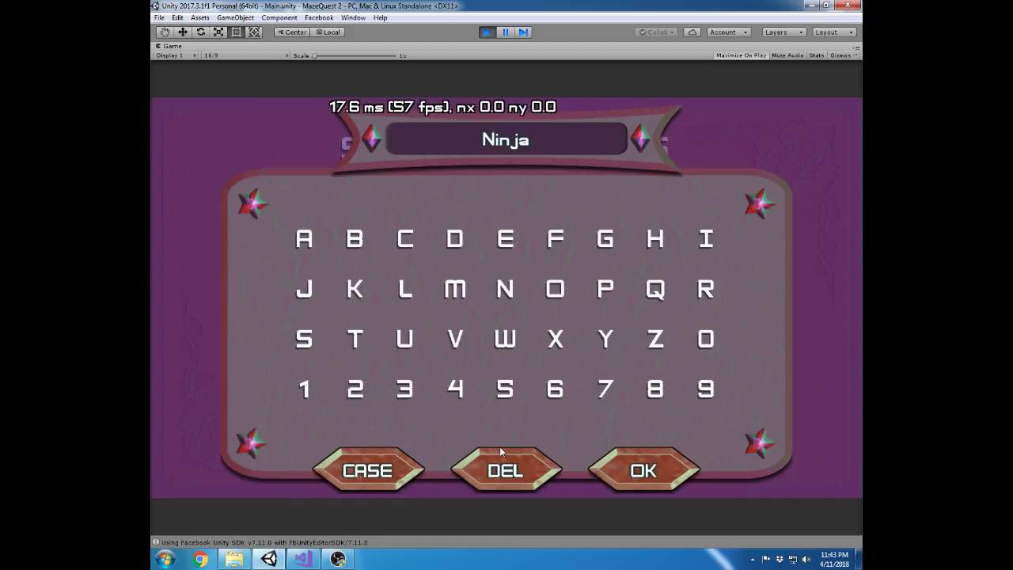
pyautogui.click(654, 475)
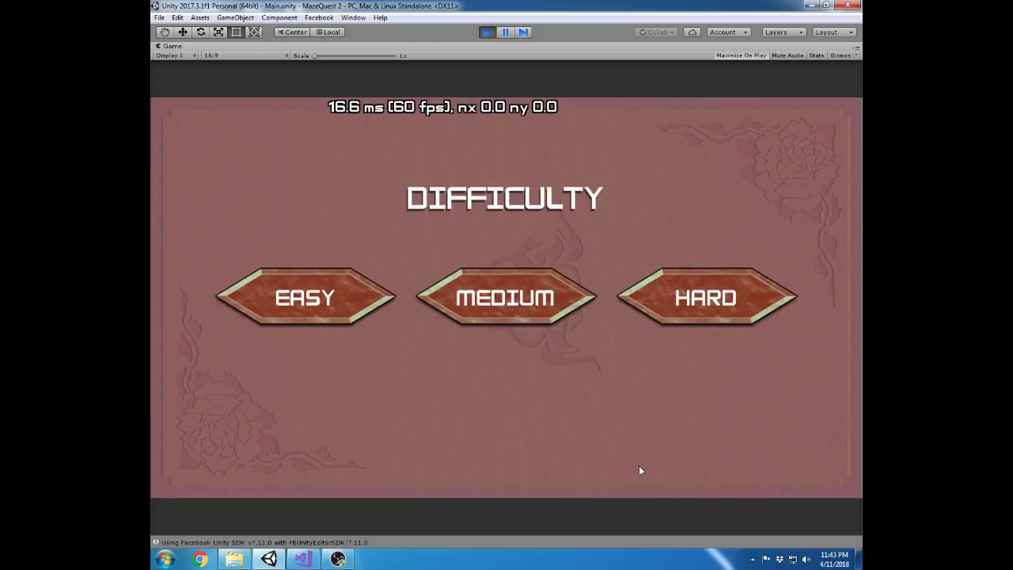
pyautogui.click(332, 301)
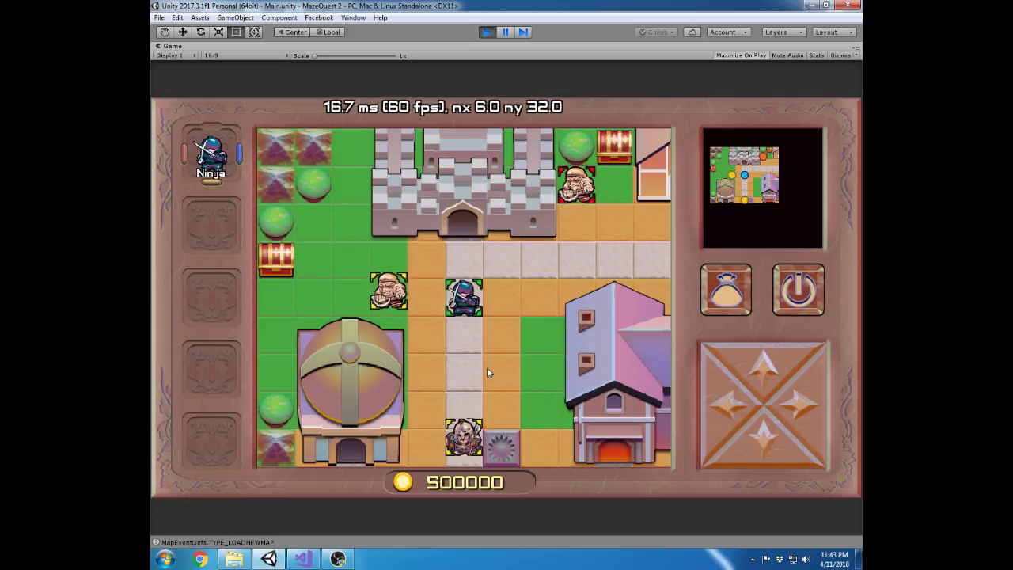
# Review the Ninja's level 1 stats, then walk north and east into an enemy encounter
pyautogui.click(203, 170)
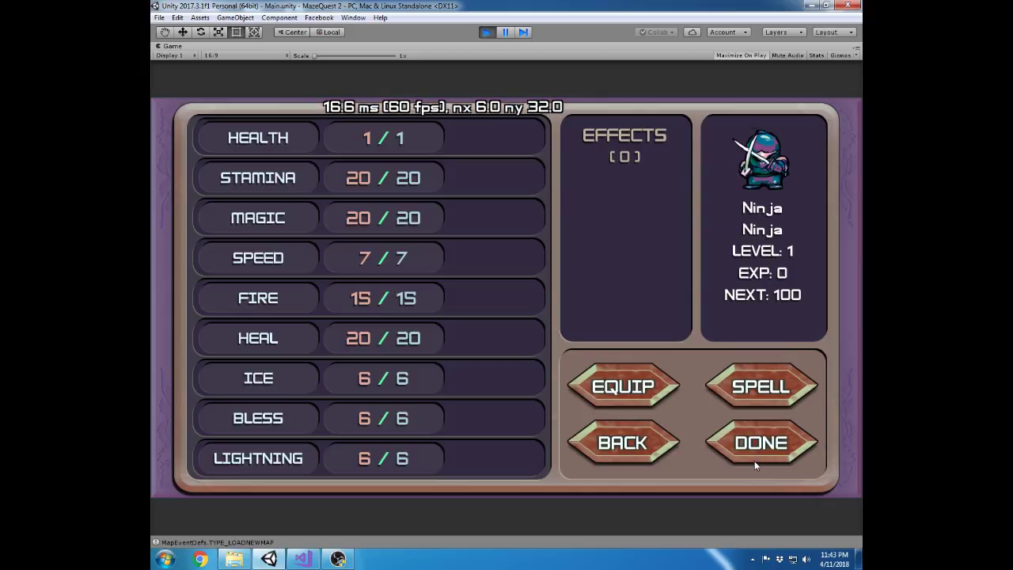
pyautogui.click(755, 460)
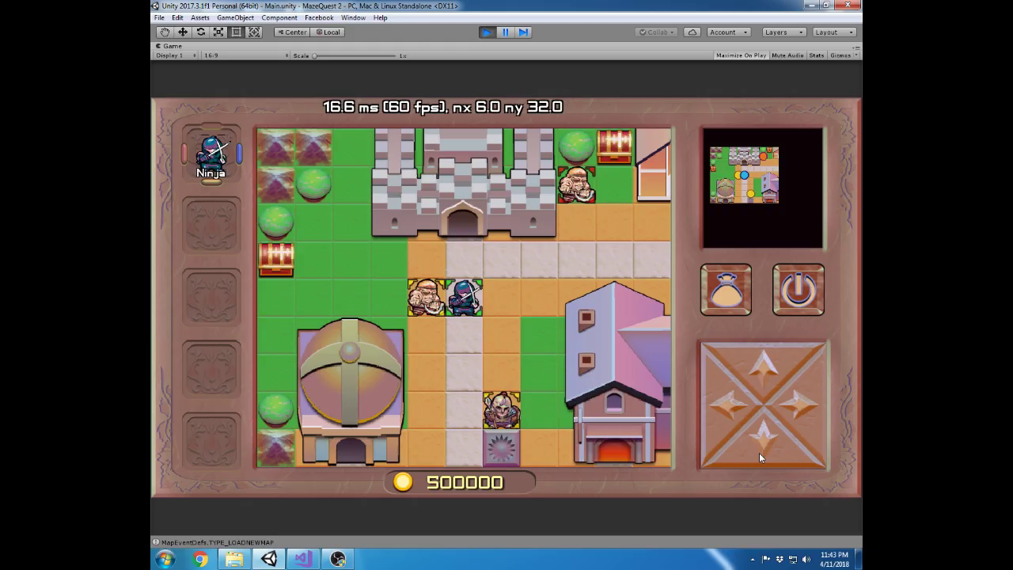
pyautogui.click(773, 374)
pyautogui.click(795, 416)
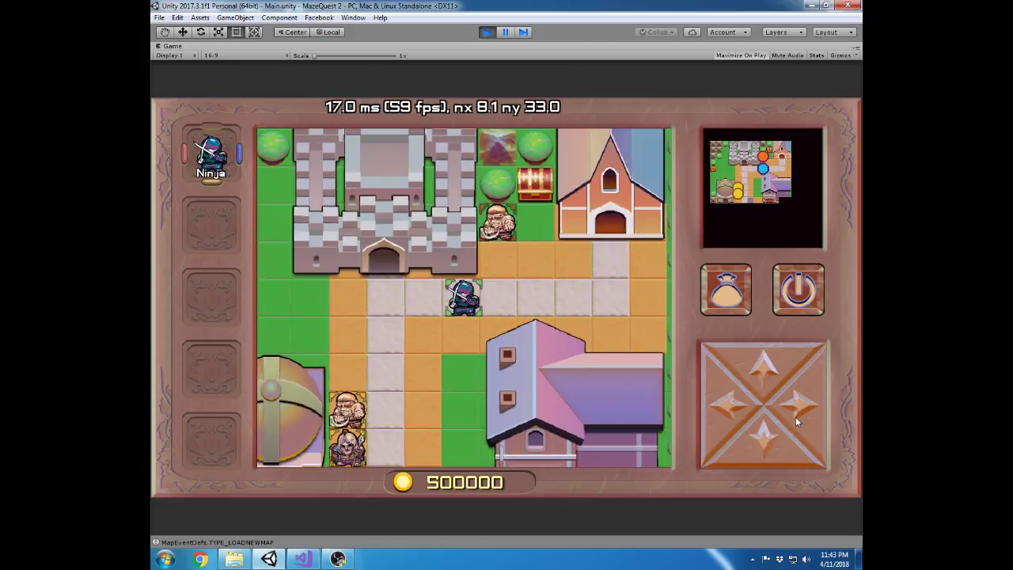
pyautogui.click(771, 376)
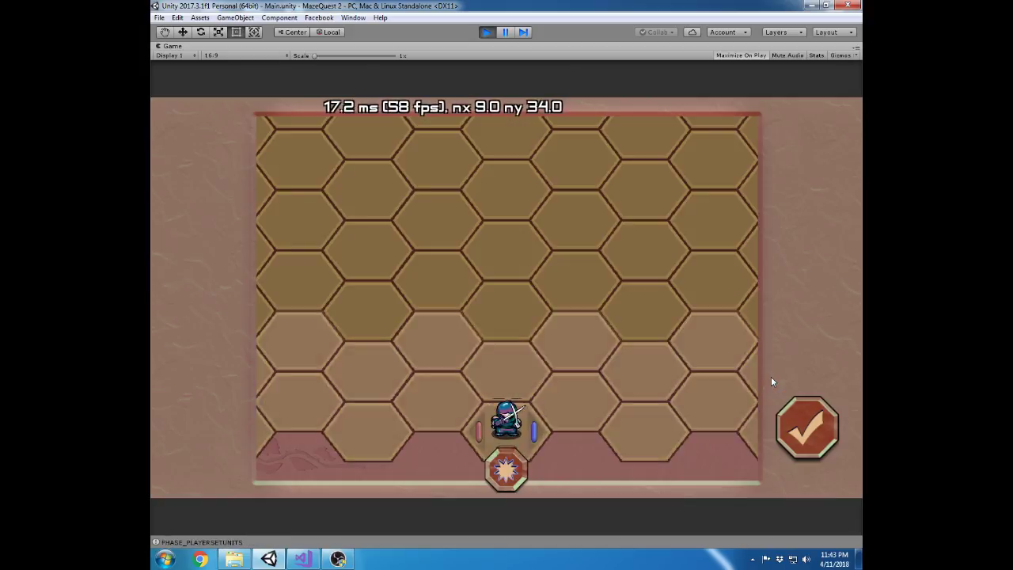
# Place the Ninja on a hex up-right of start, begin combat, and check the backpack
pyautogui.moveTo(507, 417); pyautogui.dragTo(590, 331)
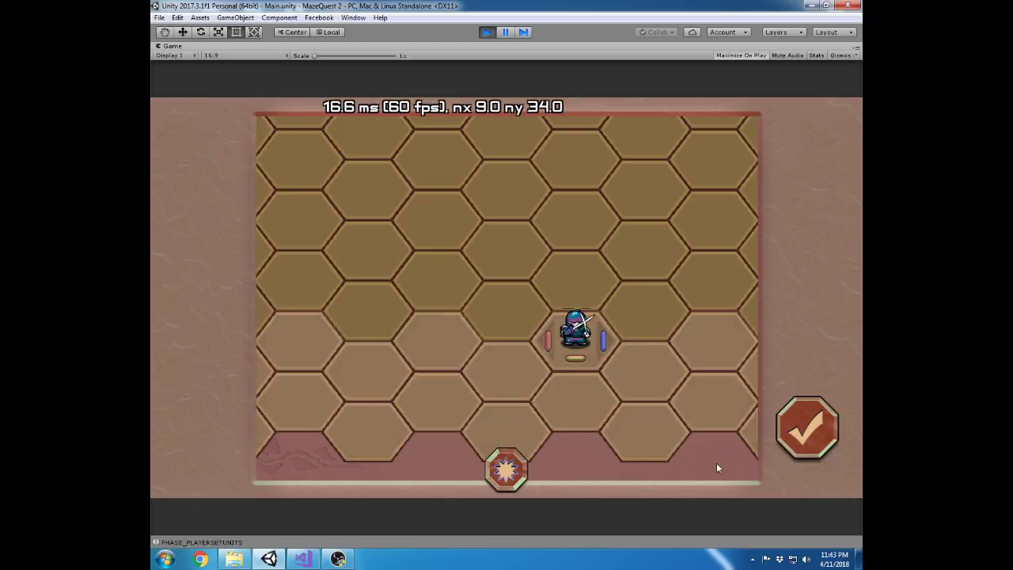
pyautogui.click(790, 427)
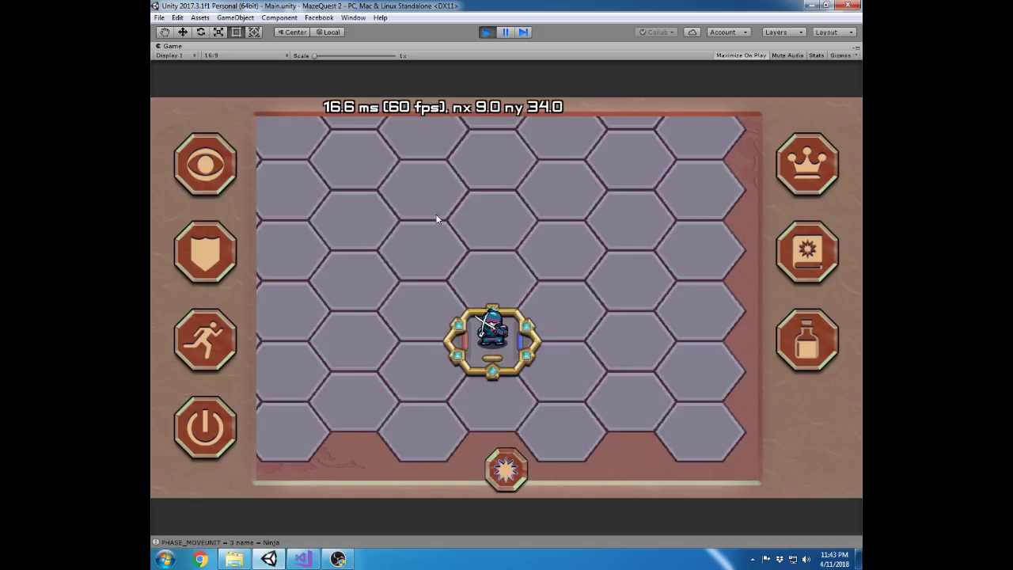
pyautogui.click(813, 325)
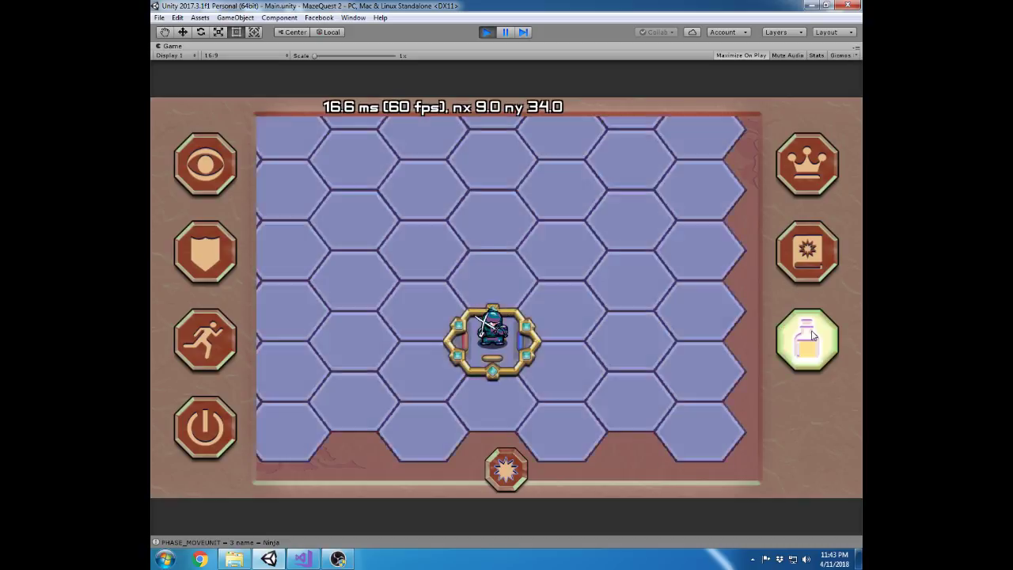
pyautogui.moveTo(776, 245)
pyautogui.mouseDown()
pyautogui.moveTo(780, 346)
pyautogui.moveTo(781, 245)
pyautogui.mouseUp()
pyautogui.click(507, 455)
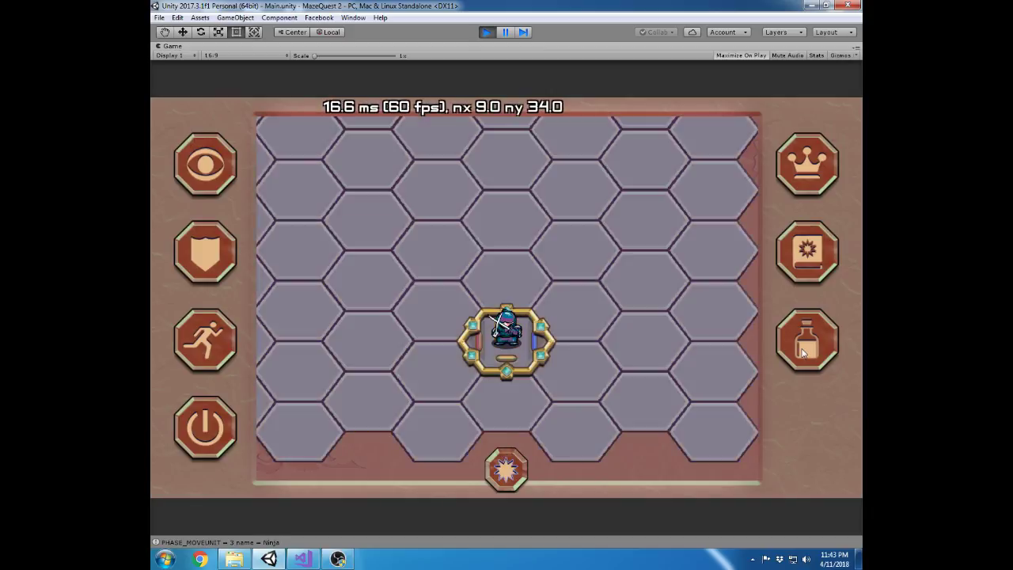
pyautogui.click(807, 338)
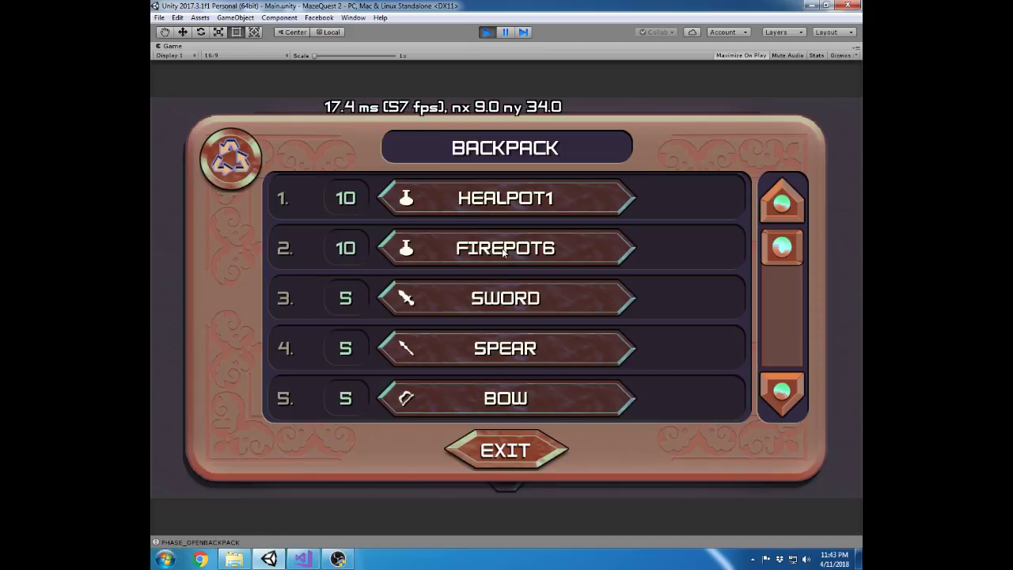
# Use a HEALPOT1 potion to cast Heal level 1 on the Ninja
pyautogui.click(508, 203)
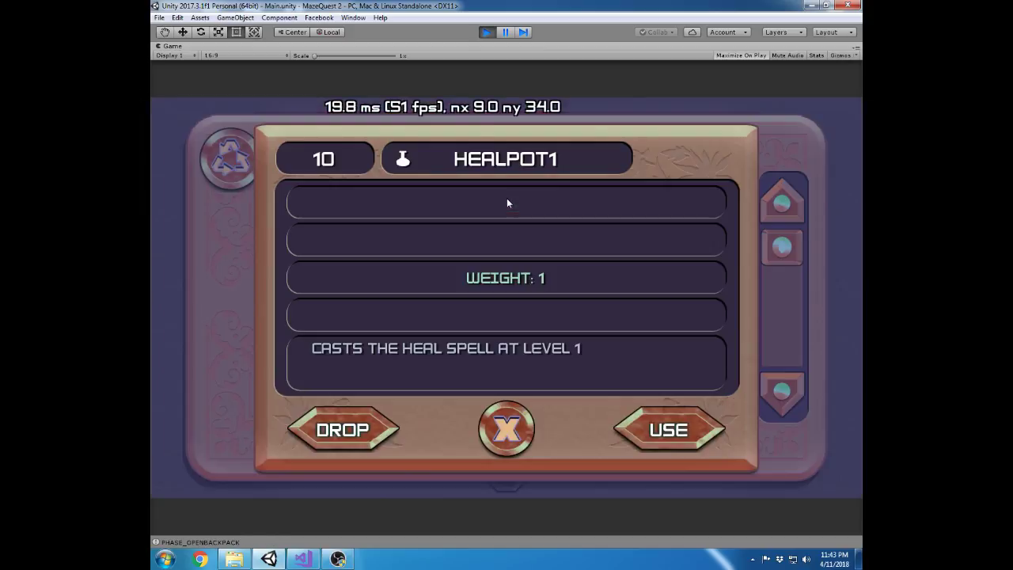
pyautogui.click(669, 428)
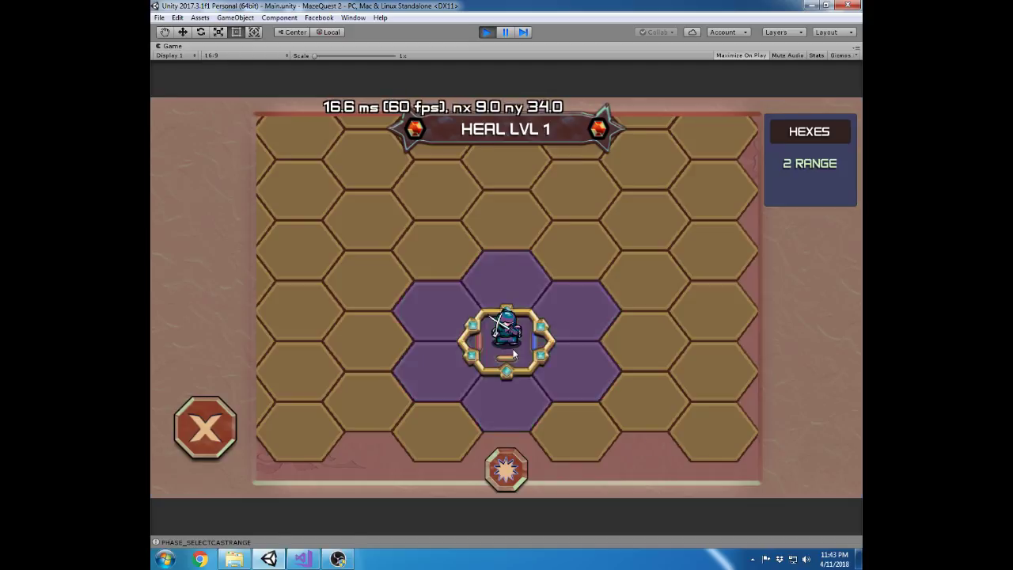
pyautogui.click(808, 438)
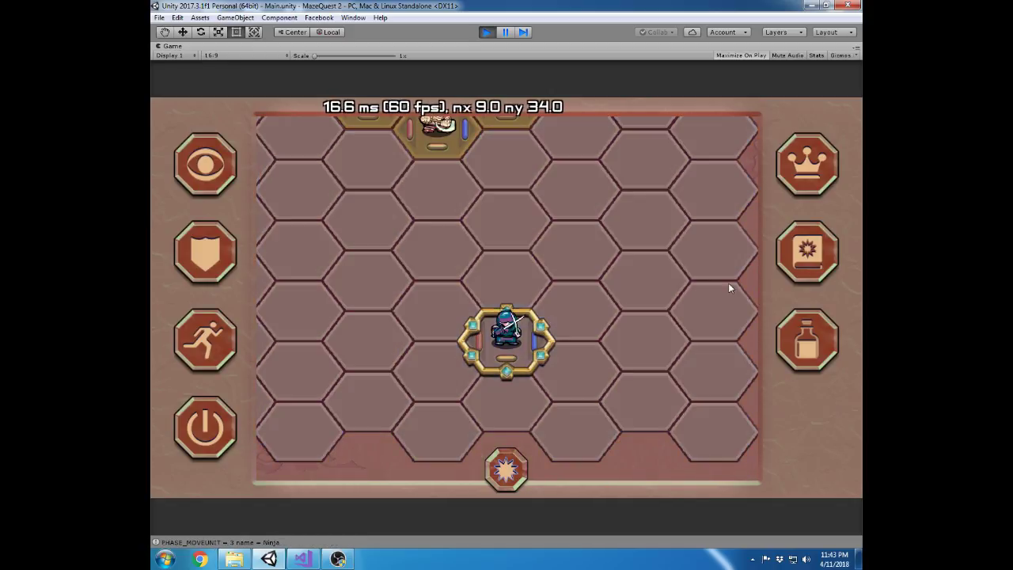
pyautogui.click(773, 326)
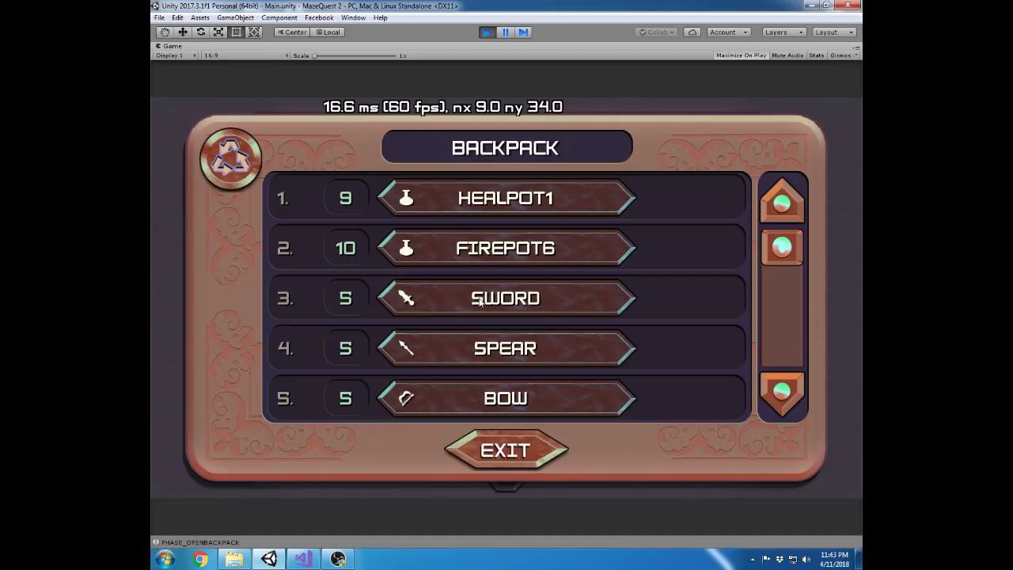
# Cast level-6 fire from a FIREPOT6 over the area covering the three enemies
pyautogui.click(510, 250)
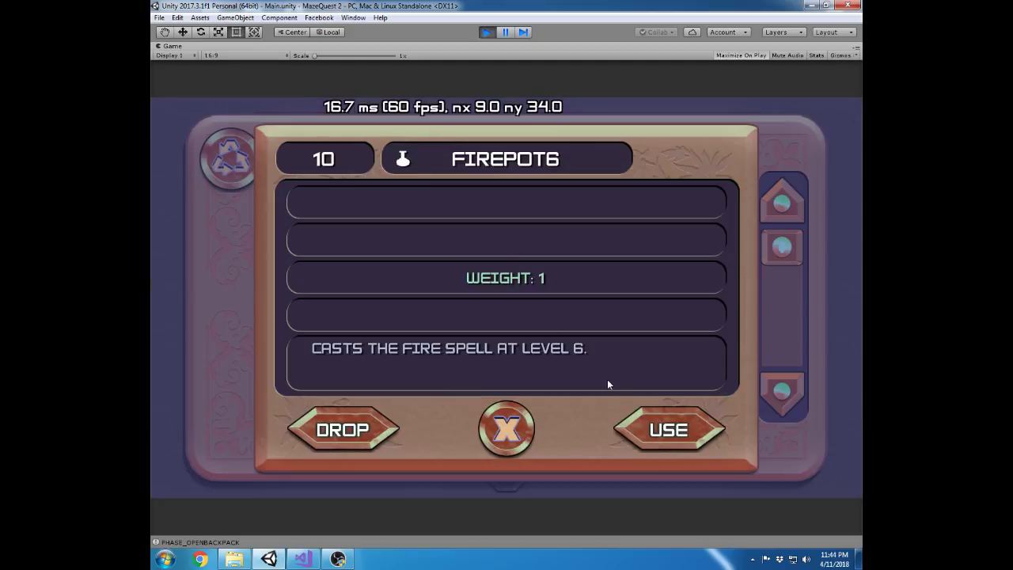
pyautogui.click(671, 430)
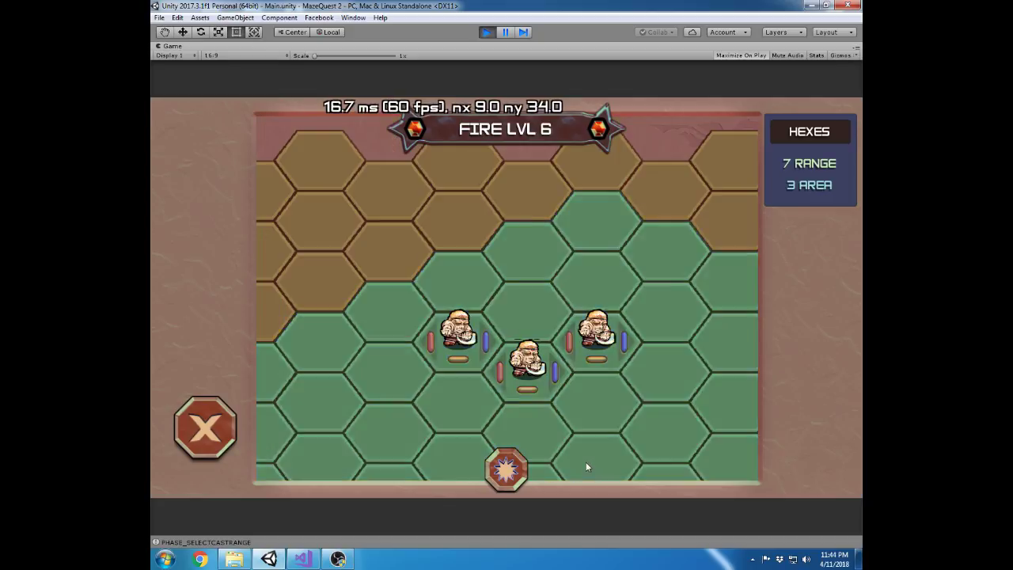
pyautogui.click(501, 165)
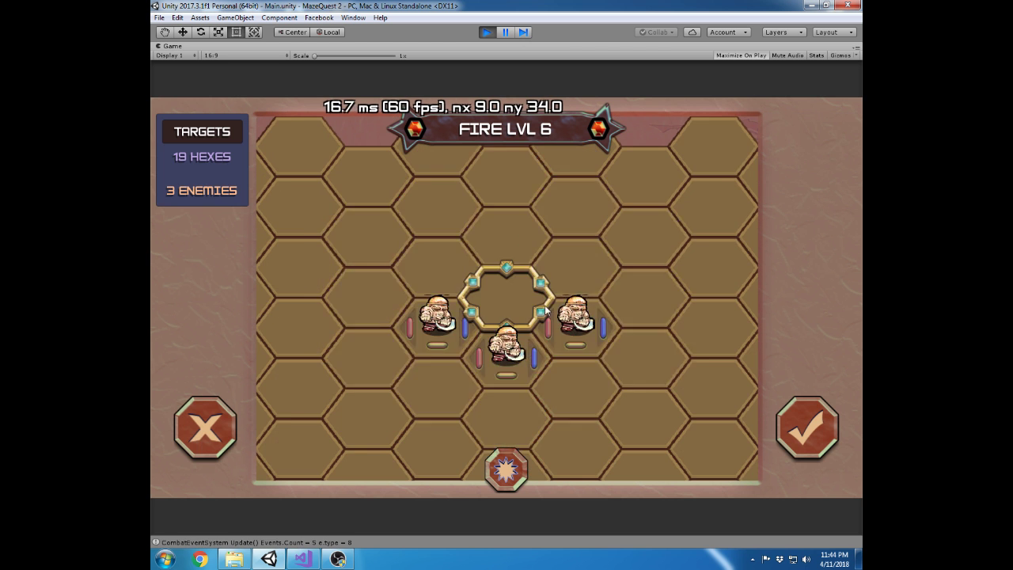
pyautogui.click(604, 413)
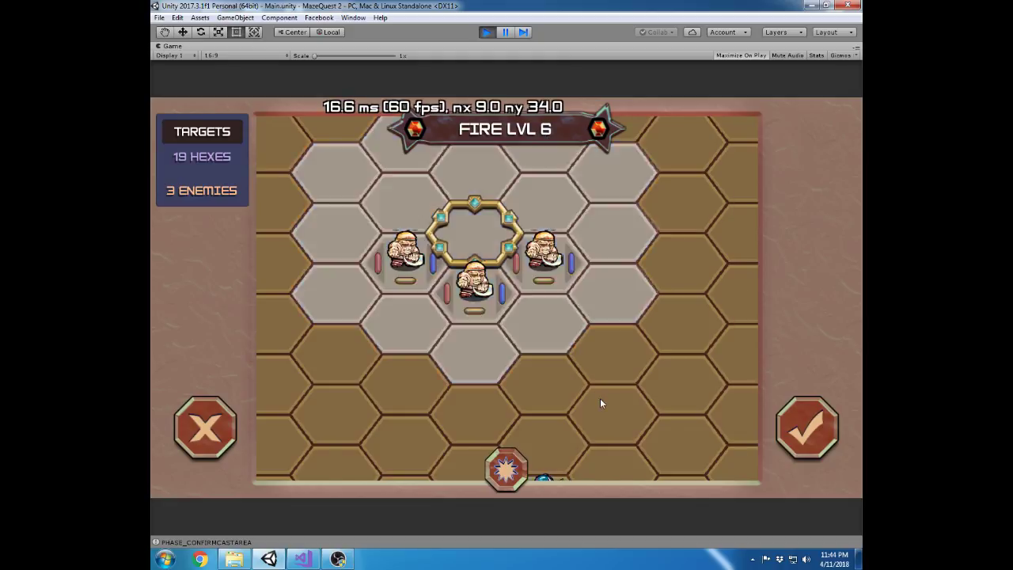
pyautogui.click(600, 398)
pyautogui.click(791, 449)
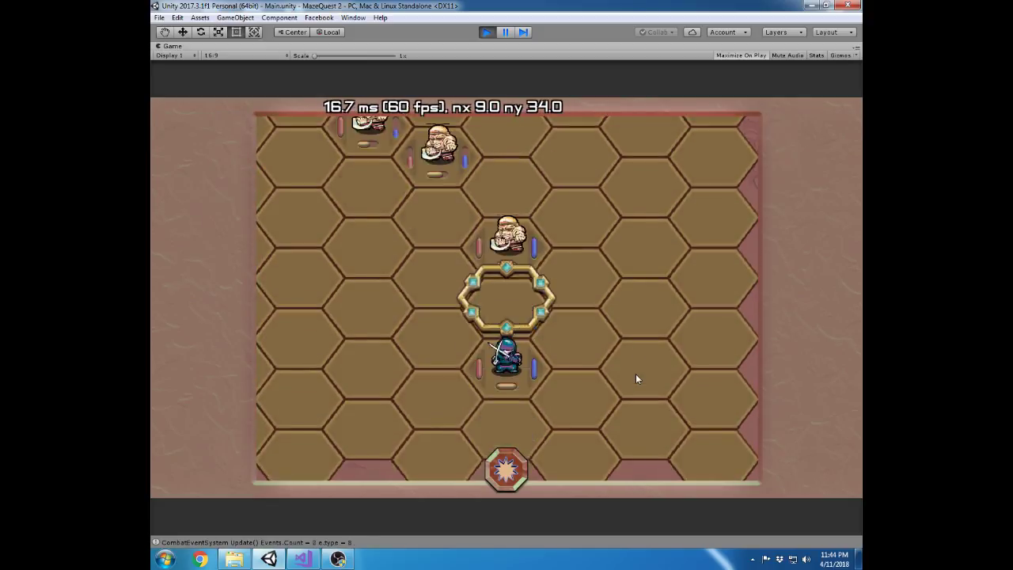
pyautogui.click(782, 348)
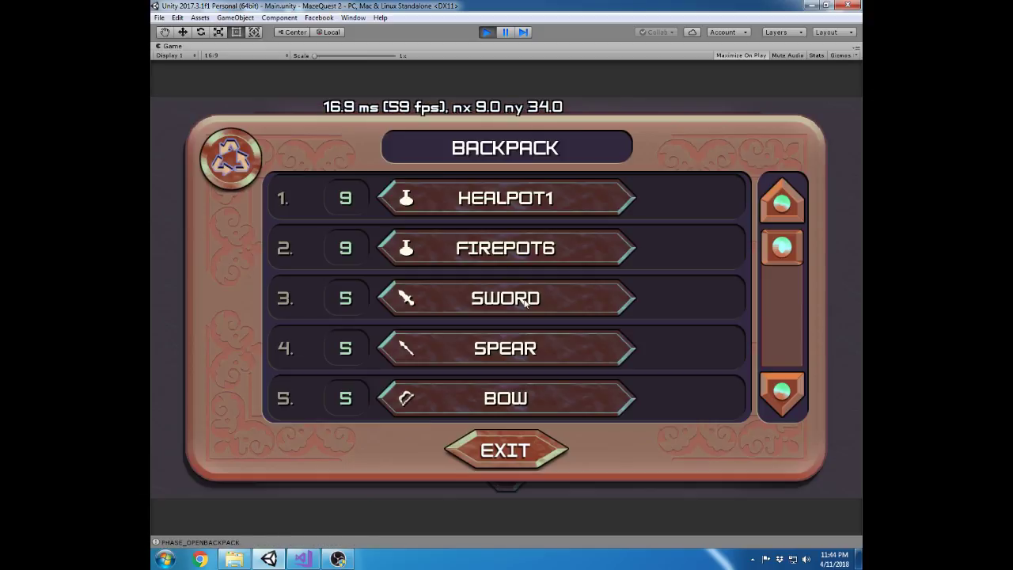
# Burn the enemies with two more level-6 fire casts from FIREPOT6 potions
pyautogui.click(529, 252)
pyautogui.click(618, 413)
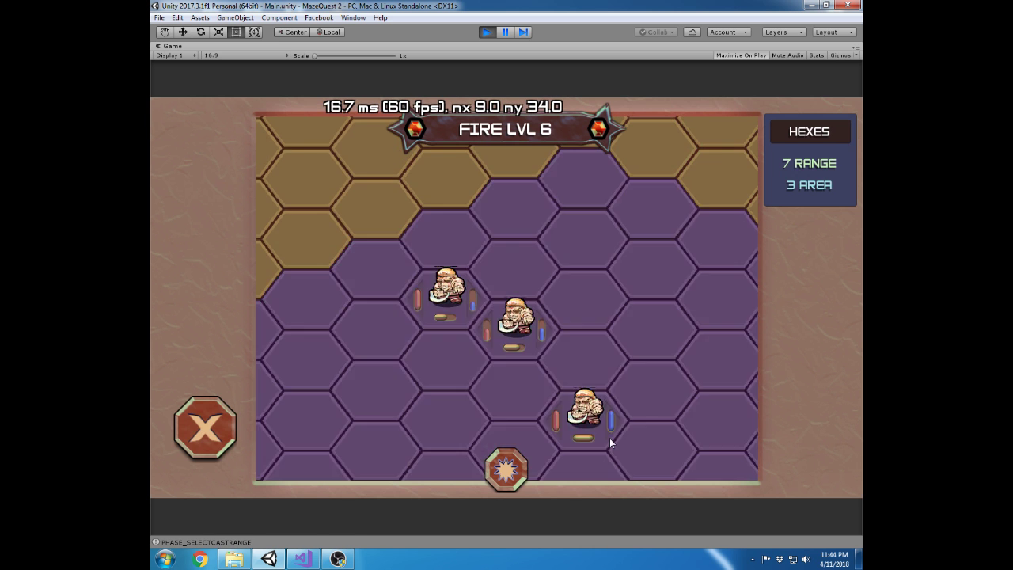
pyautogui.click(513, 349)
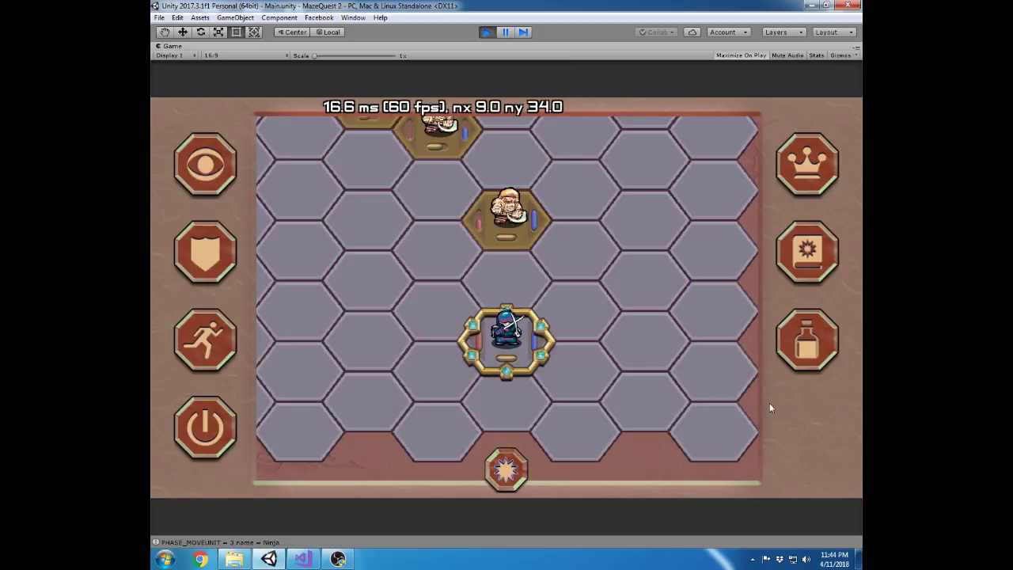
pyautogui.click(808, 353)
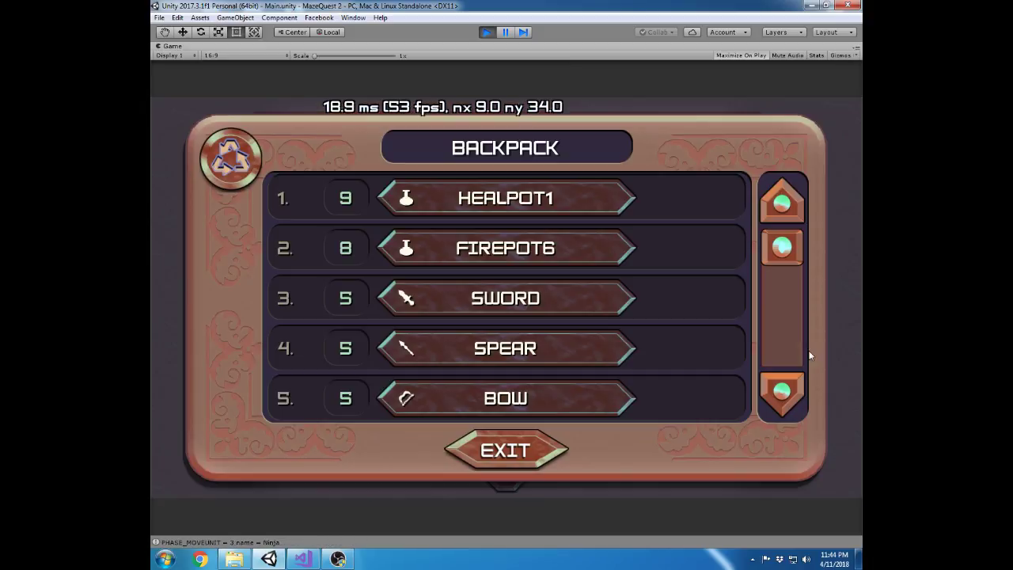
pyautogui.click(518, 255)
pyautogui.click(675, 434)
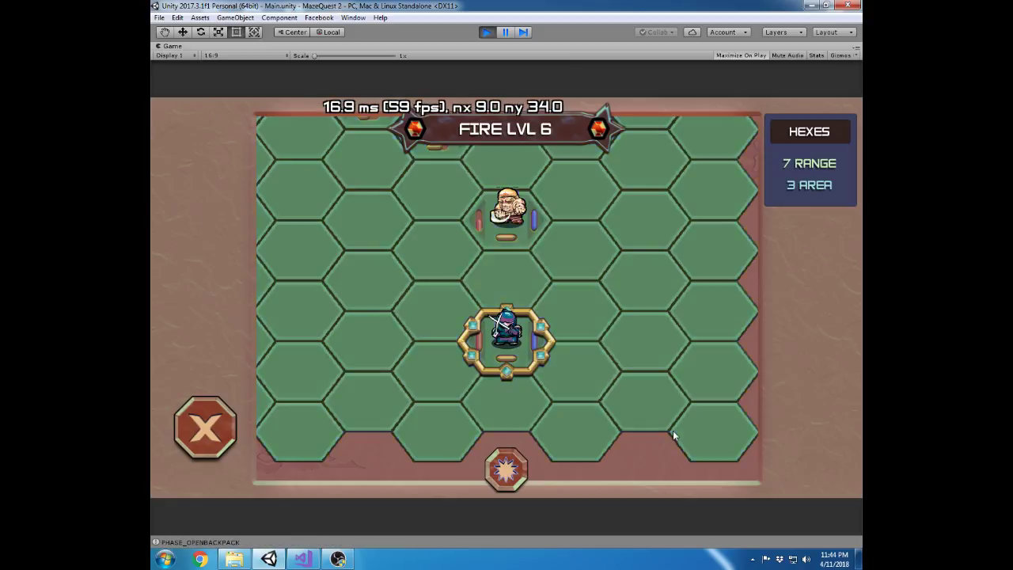
pyautogui.click(605, 433)
pyautogui.click(632, 430)
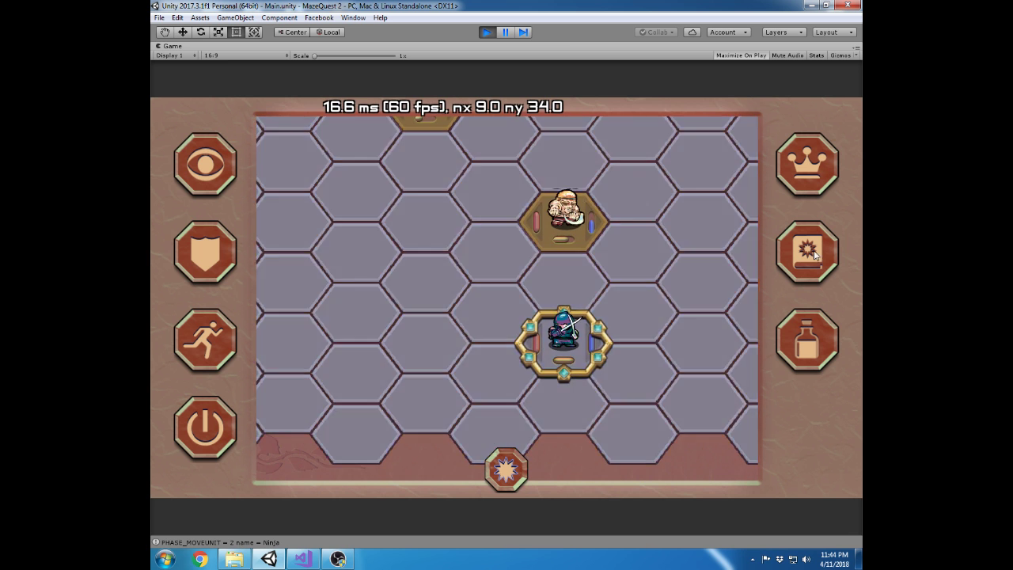
pyautogui.click(487, 473)
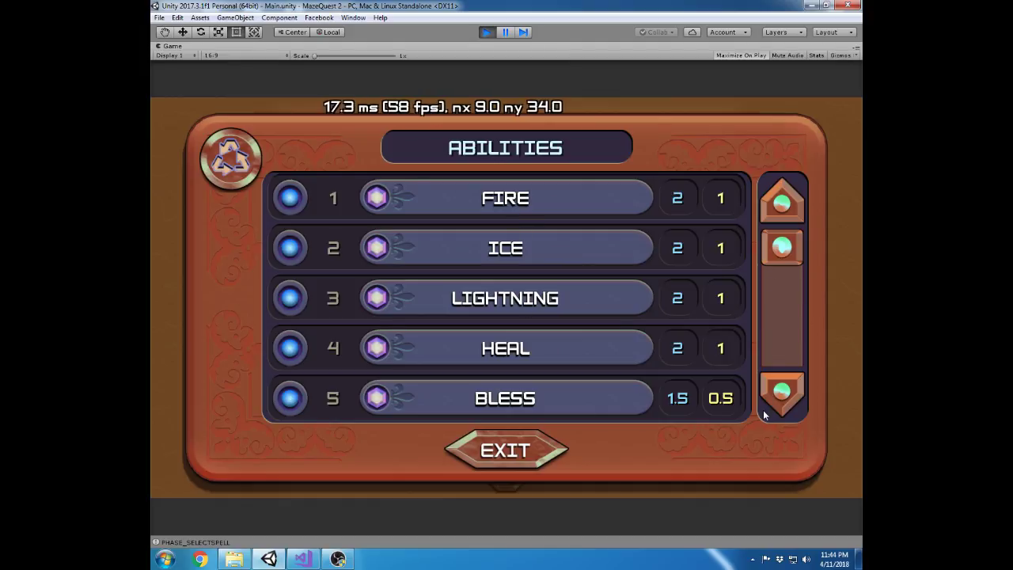
pyautogui.click(557, 456)
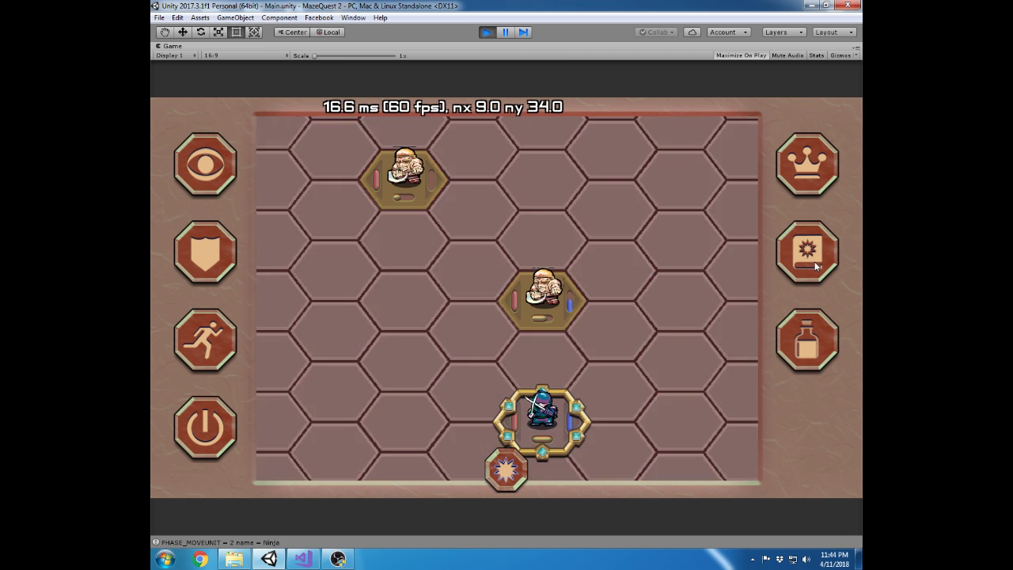
# Launch the burst attack to finish off the remaining enemies
pyautogui.click(504, 468)
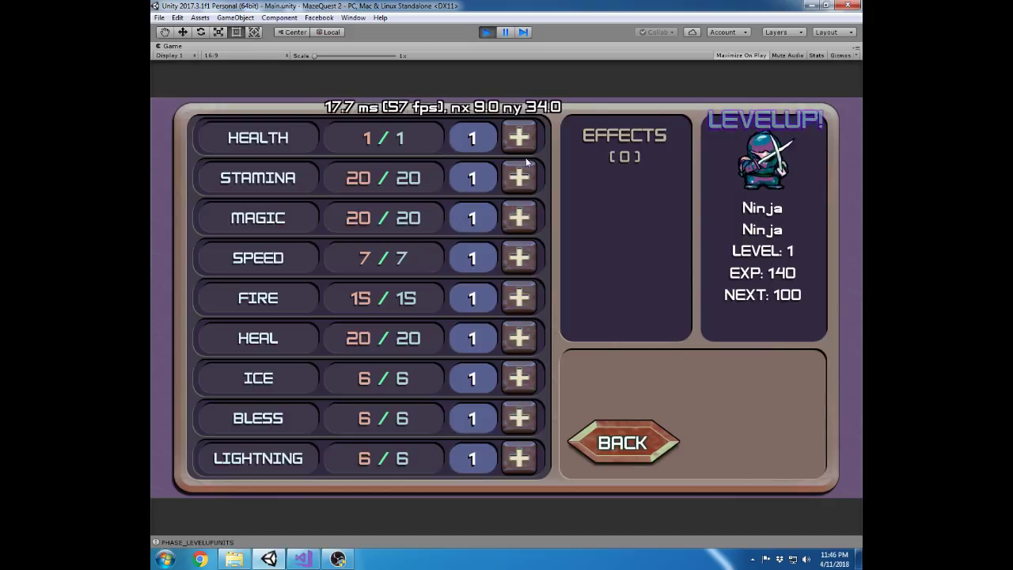
# Add a level-up stat point, confirm with DONE, and pause play mode
pyautogui.click(519, 219)
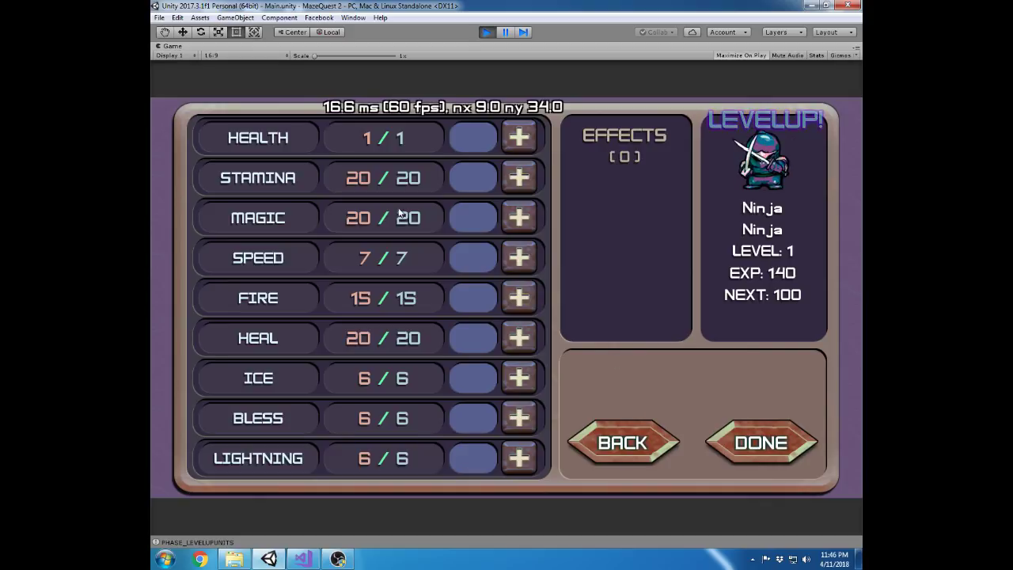
pyautogui.click(751, 441)
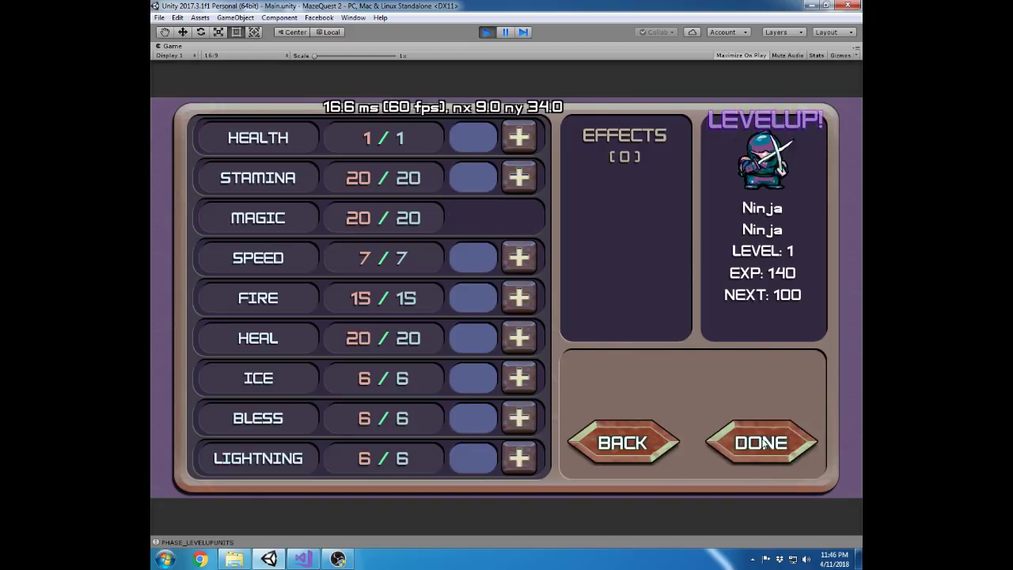
pyautogui.click(763, 444)
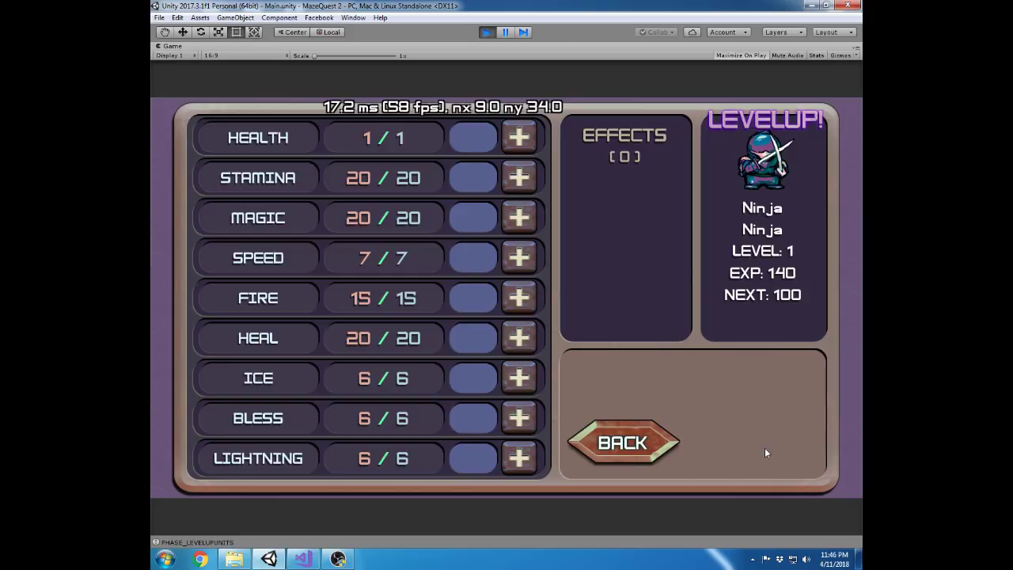
pyautogui.click(764, 448)
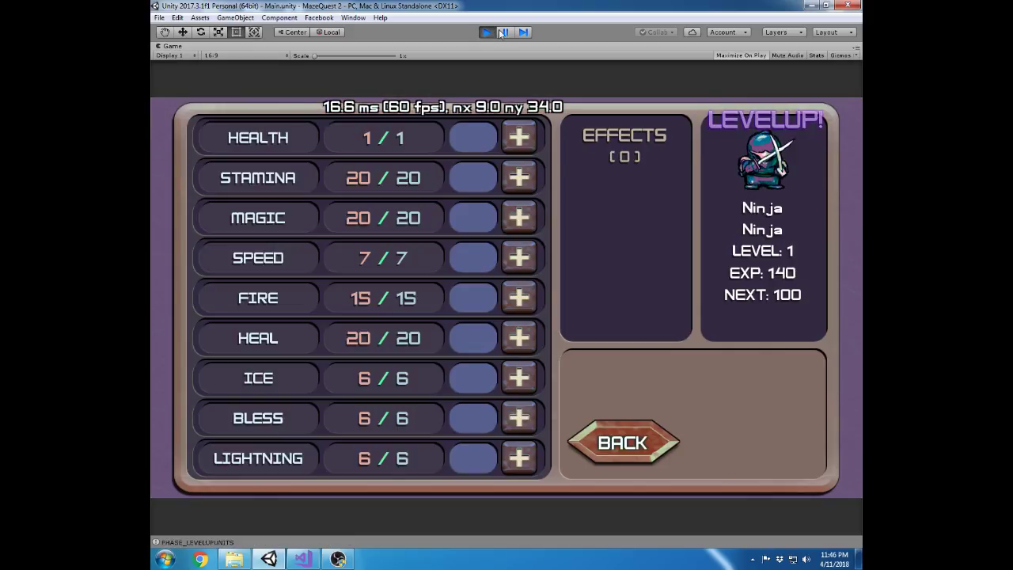
pyautogui.click(498, 29)
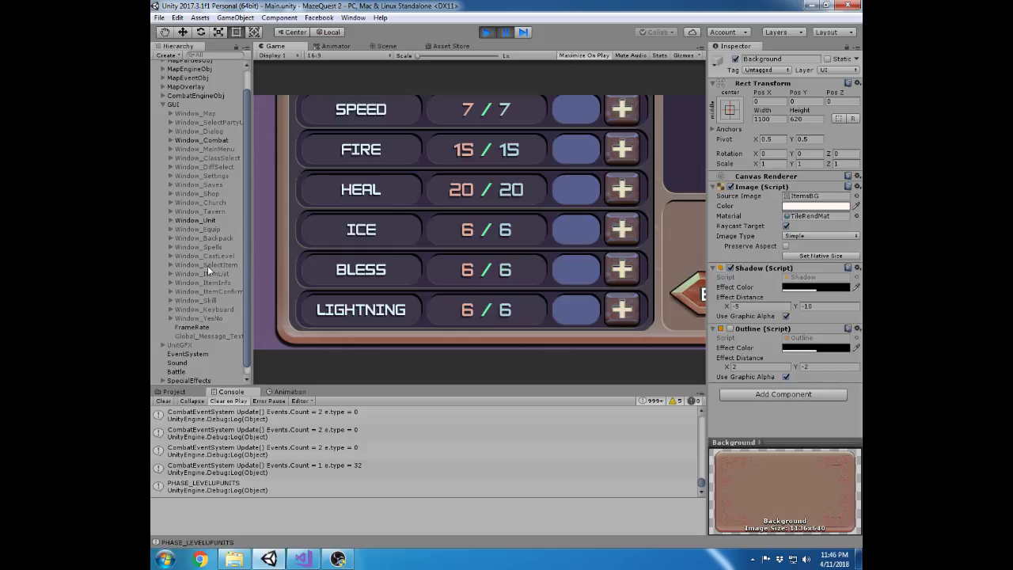
# Unpause play mode so the maximized game view shows the Ninja's level-up stats screen
pyautogui.click(504, 32)
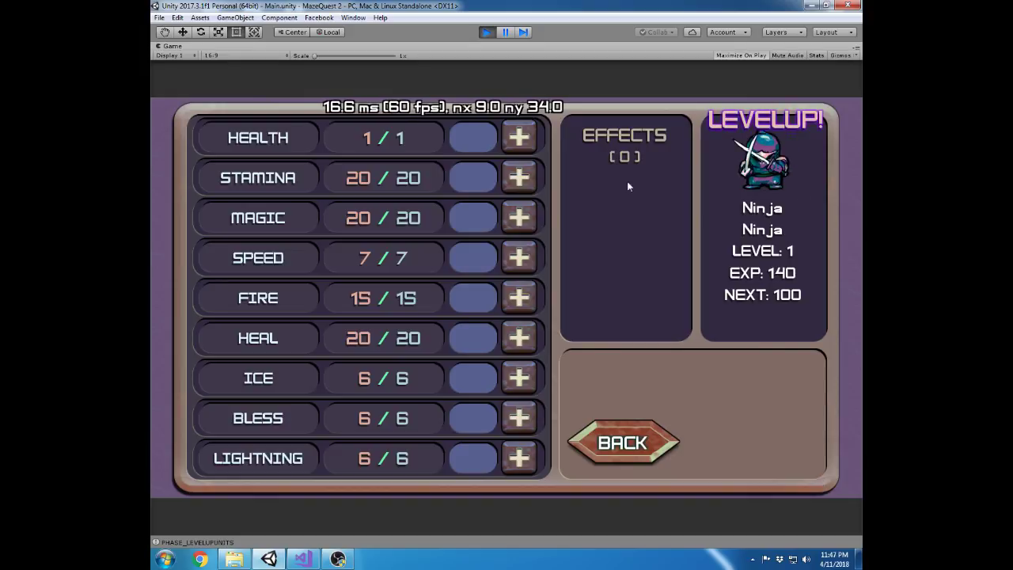
pyautogui.click(265, 263)
pyautogui.click(265, 264)
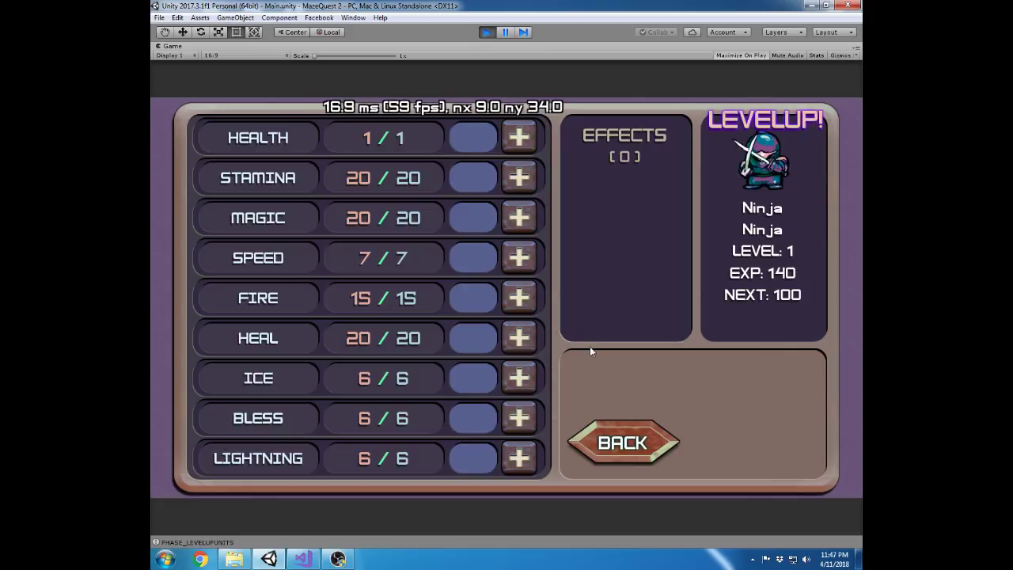